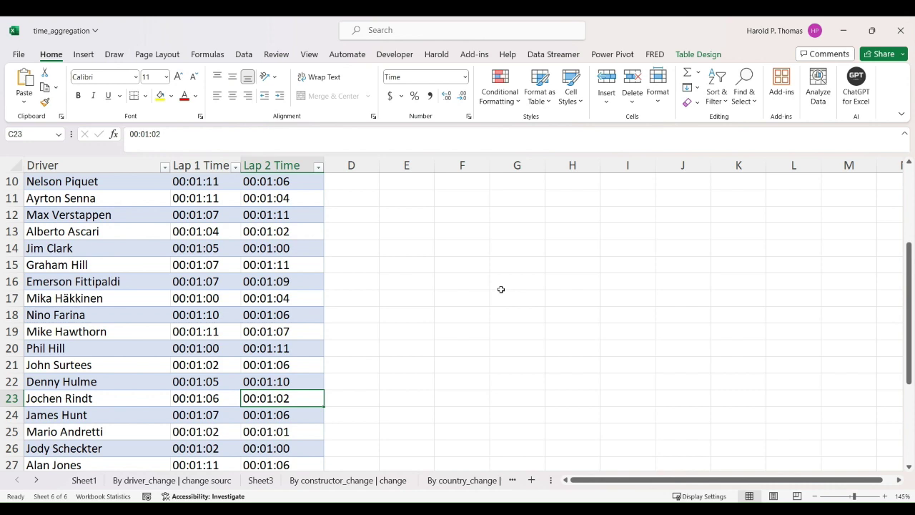
# Compare Lewis Hamilton's and Fernando Alonso's Lap 1 and Lap 2 times in the Excel table
pyautogui.scroll(2, 525, 214)
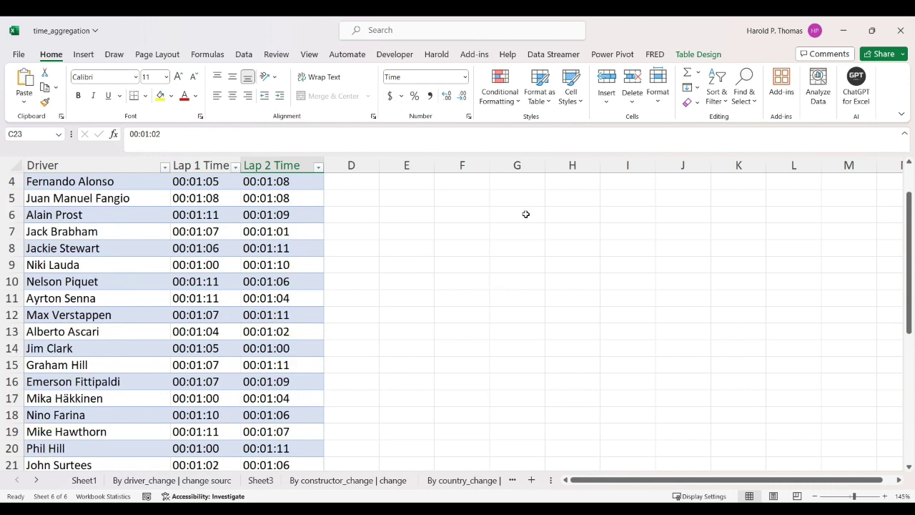
pyautogui.scroll(1, 526, 214)
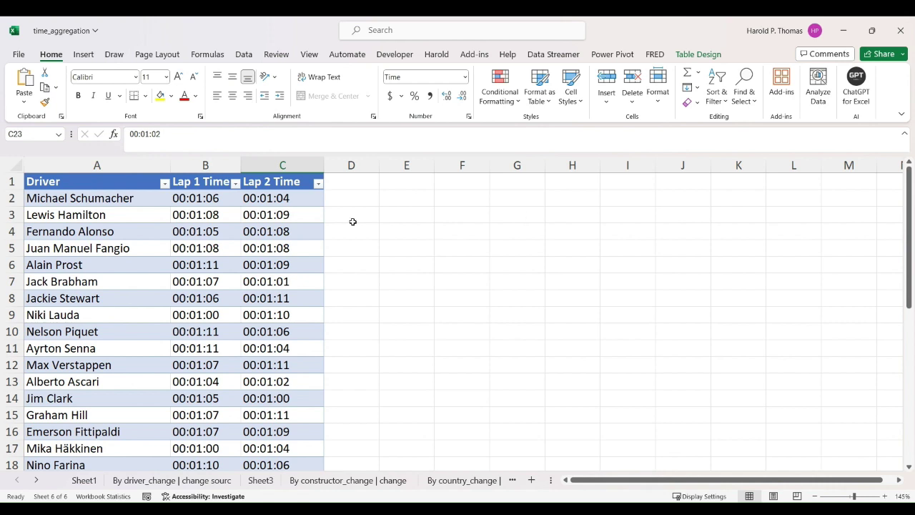
pyautogui.click(272, 230)
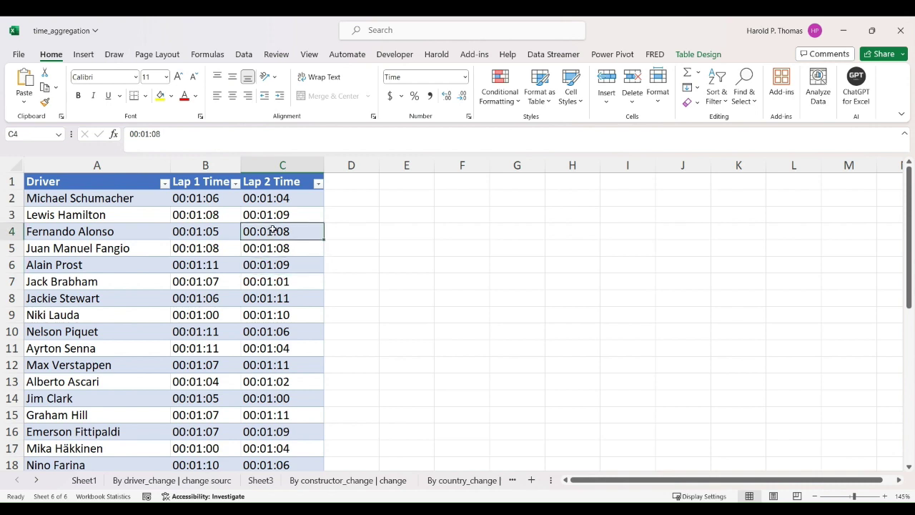
pyautogui.click(200, 216)
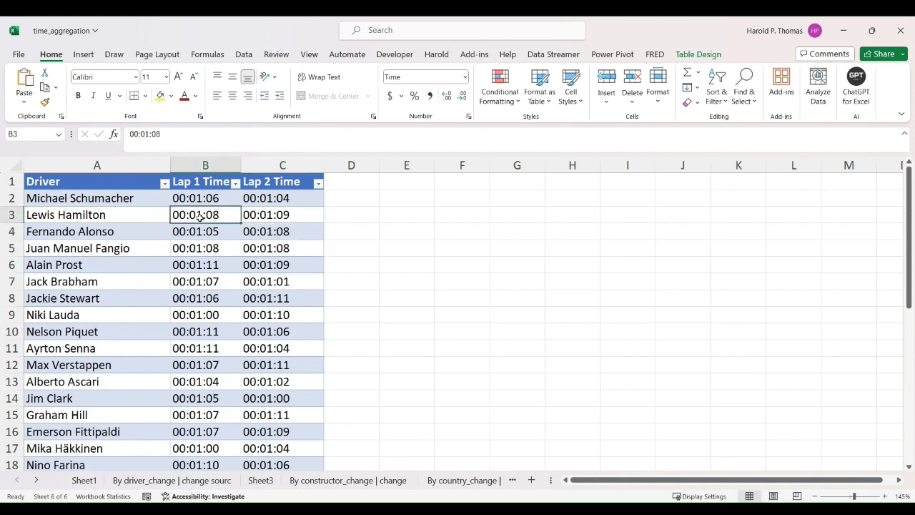
pyautogui.click(281, 213)
pyautogui.click(216, 220)
pyautogui.click(217, 231)
pyautogui.click(271, 231)
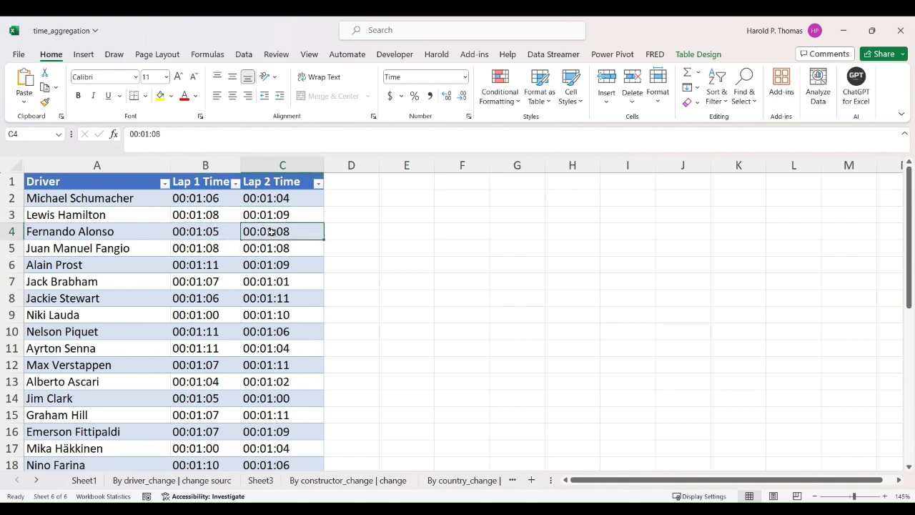
pyautogui.click(271, 214)
pyautogui.click(185, 217)
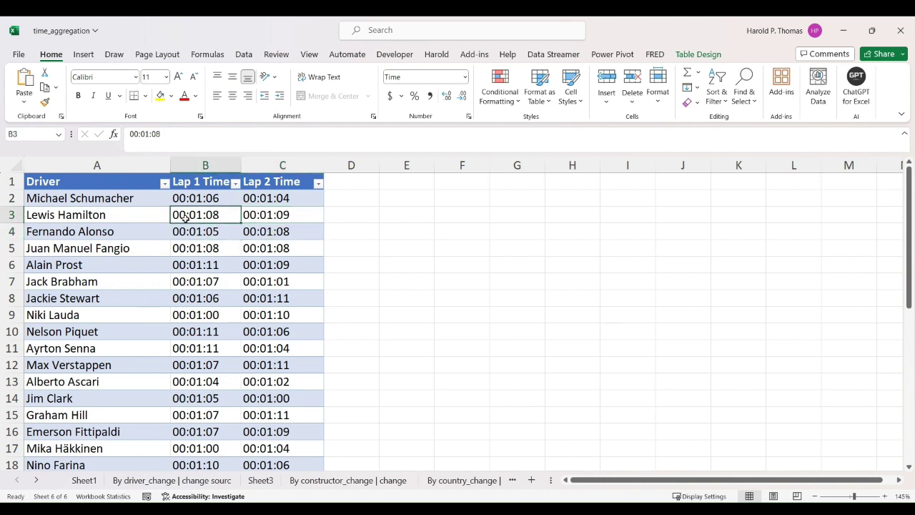
pyautogui.click(273, 215)
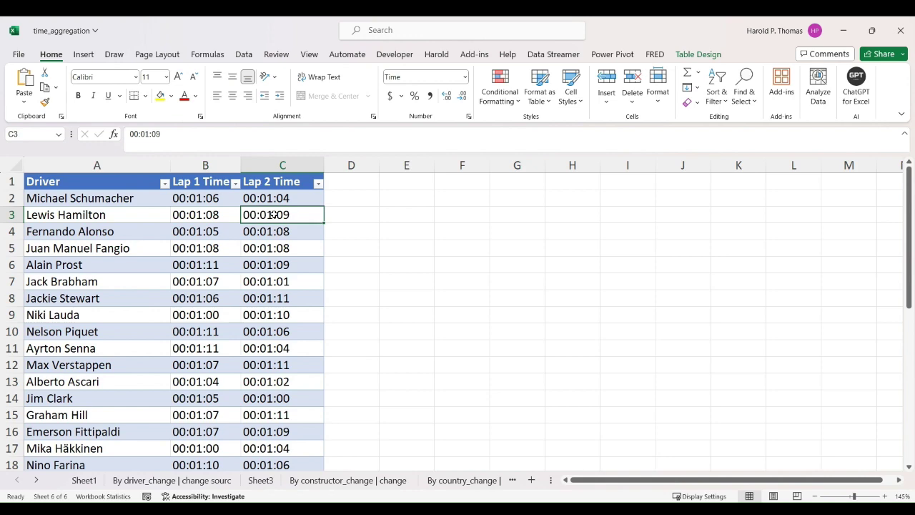
pyautogui.click(211, 235)
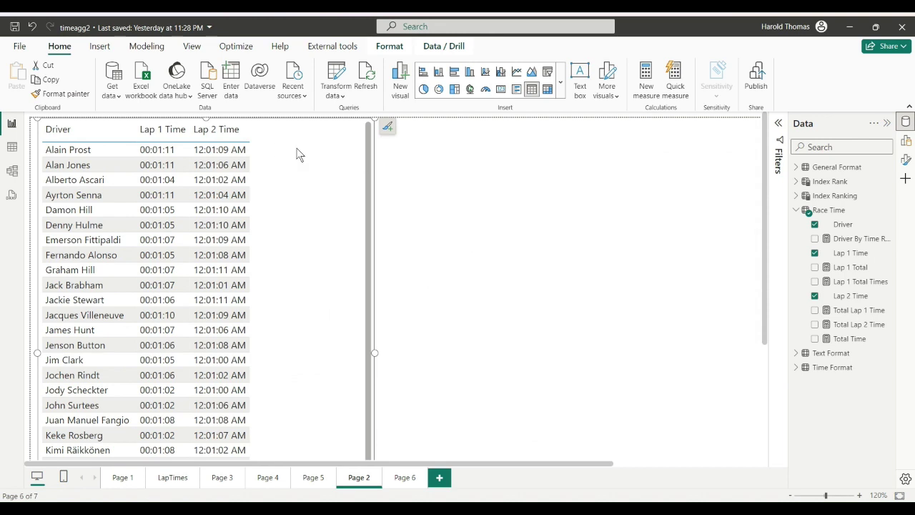
pyautogui.click(218, 157)
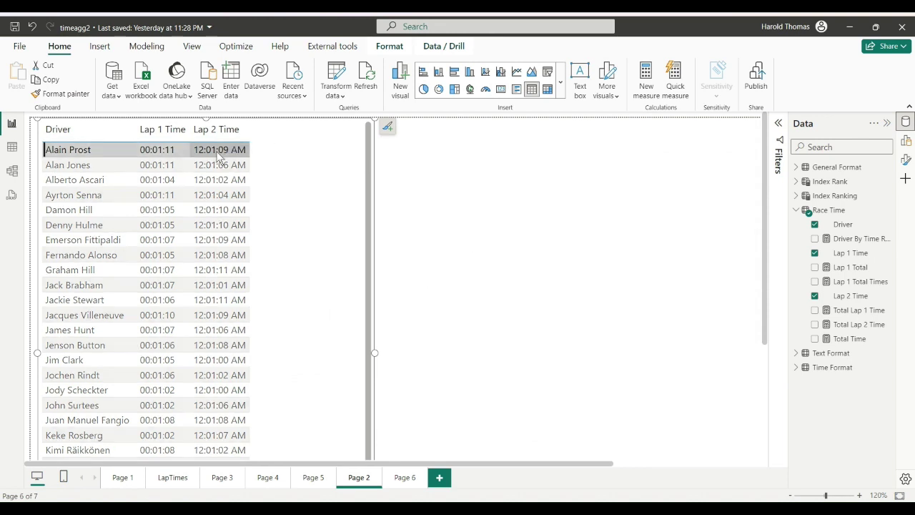
pyautogui.click(856, 311)
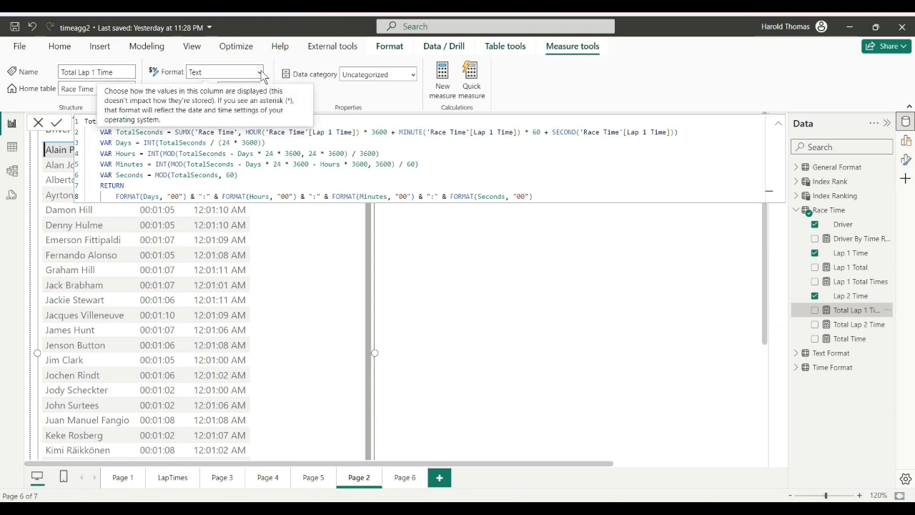
pyautogui.click(425, 278)
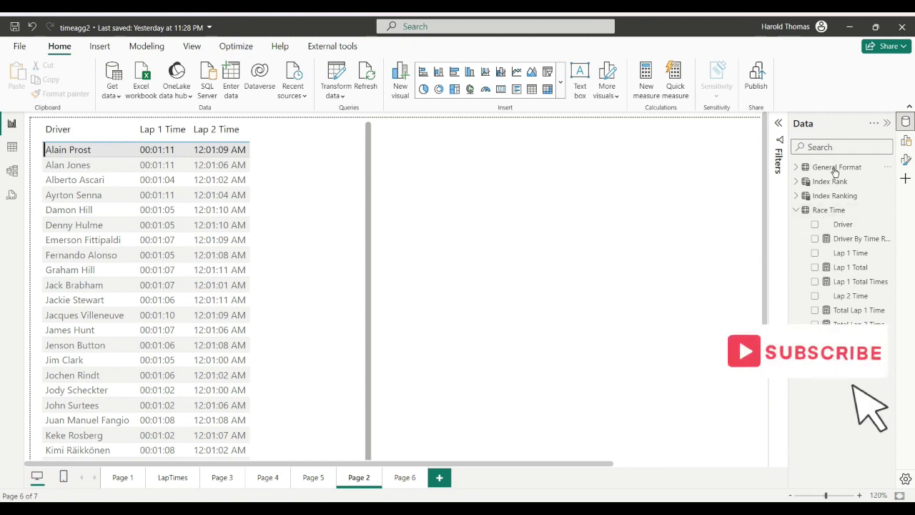
# Start a new Race Time measure named Lap1TimeTotal with an unfinished sum( formula
pyautogui.rightClick(828, 210)
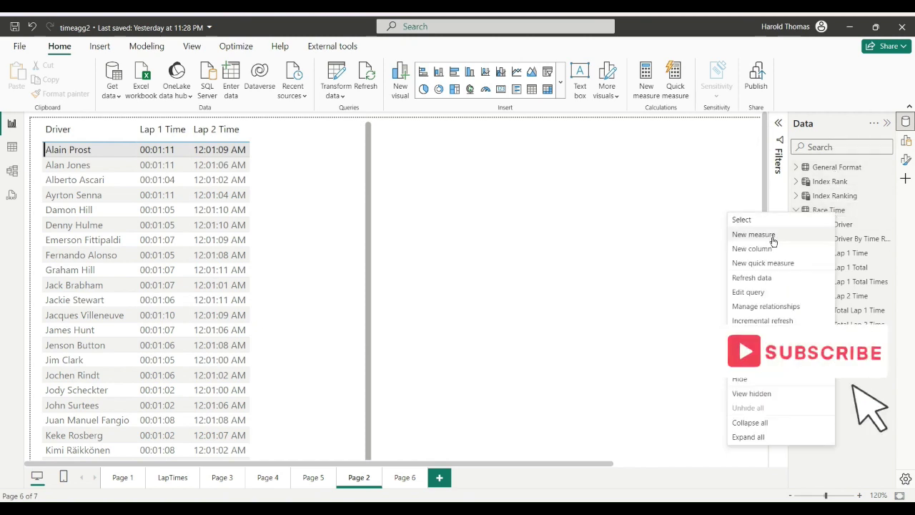
pyautogui.press('Escape')
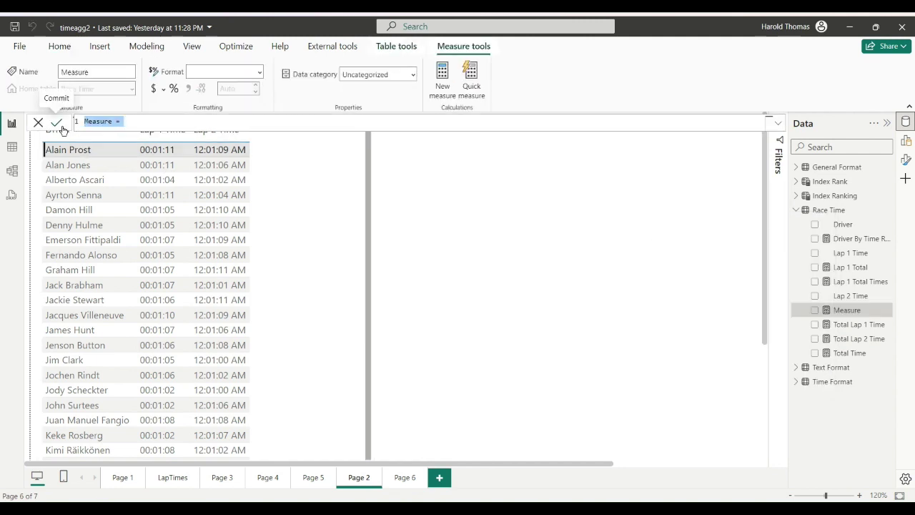
pyautogui.write('LAPTim')
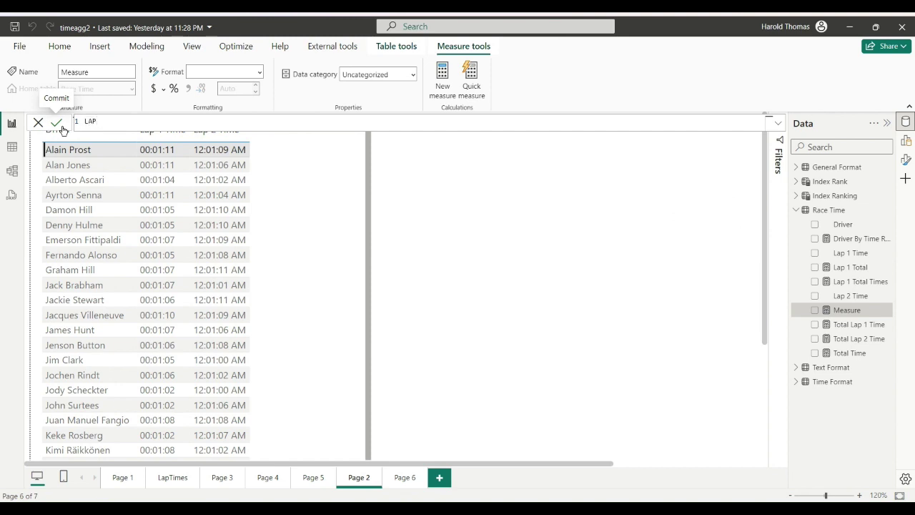
pyautogui.press('BackSpace')
pyautogui.press('BackSpace')
pyautogui.press('BackSpace')
pyautogui.press('BackSpace')
pyautogui.press('BackSpace')
pyautogui.write('ap1TimeTotal = s')
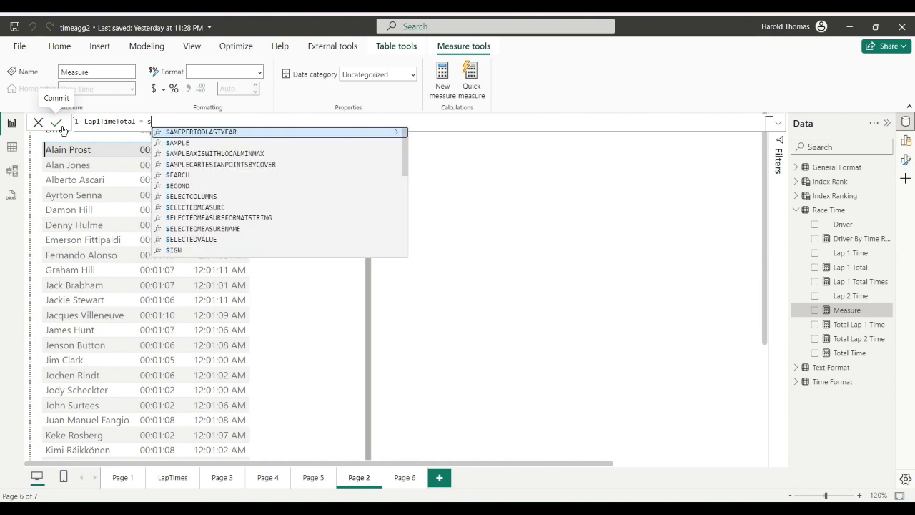
pyautogui.write('um(')
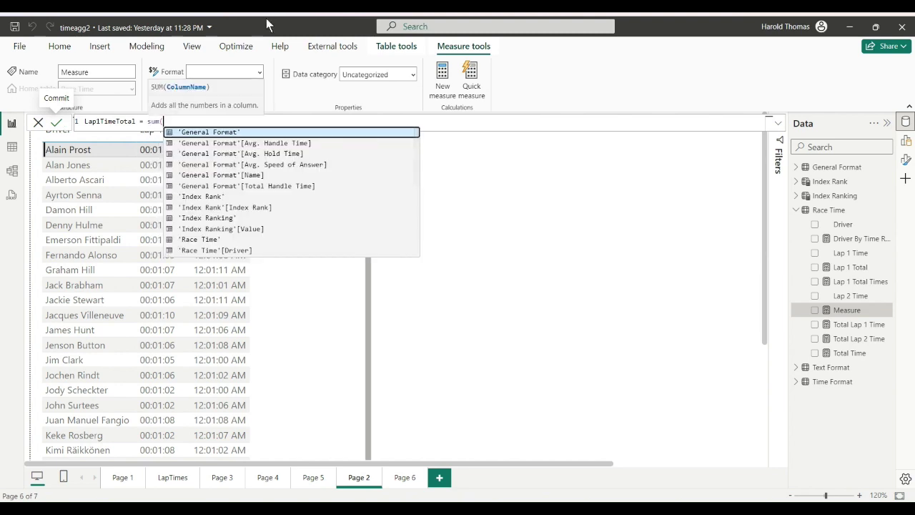
pyautogui.click(858, 256)
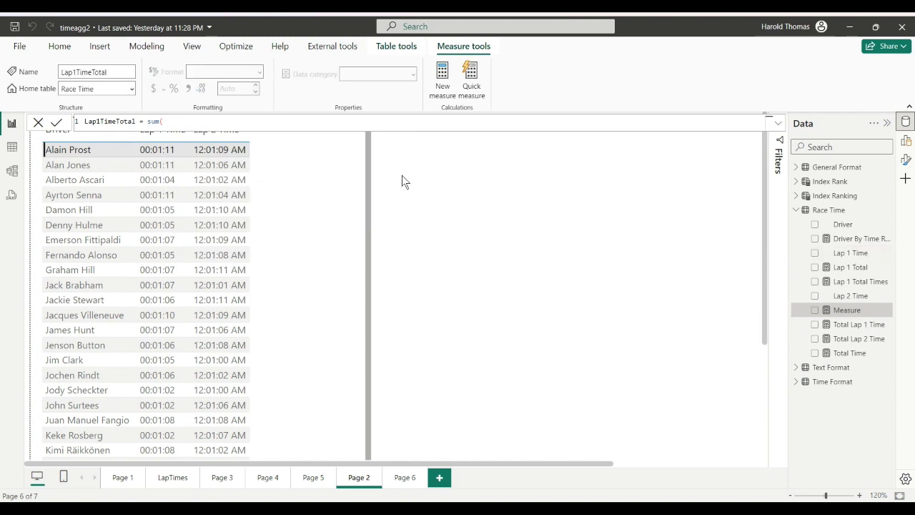
pyautogui.click(194, 123)
# Complete the measure as sum('Race Time'[Lap 1 Time]) and commit it
pyautogui.click(164, 121)
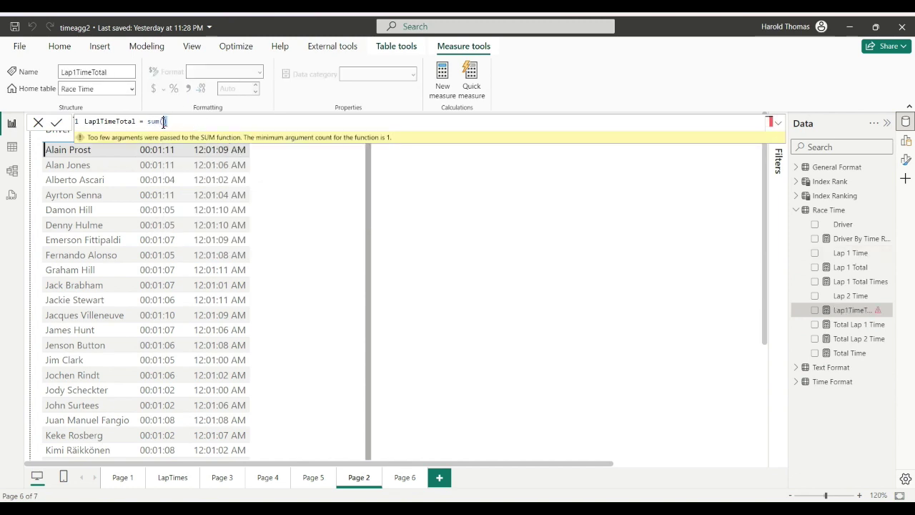
pyautogui.hotkey('ctrl', 'space')
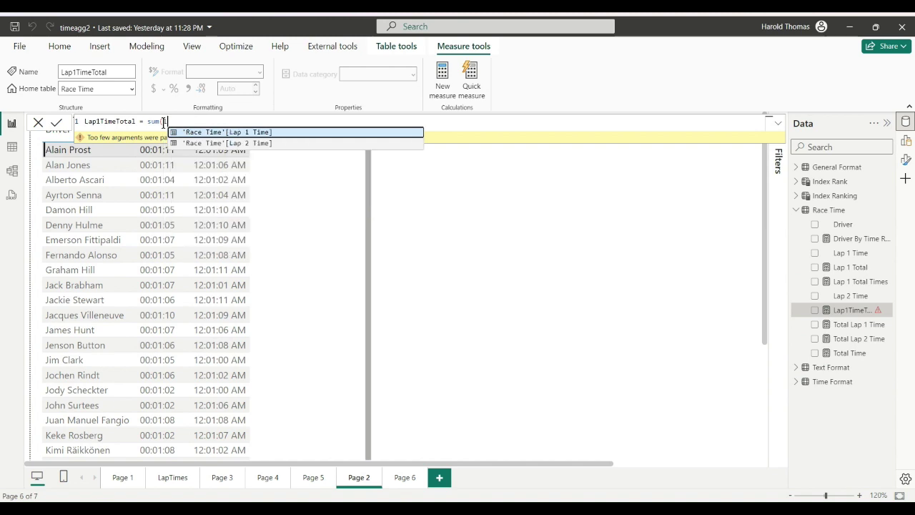
pyautogui.press('Tab')
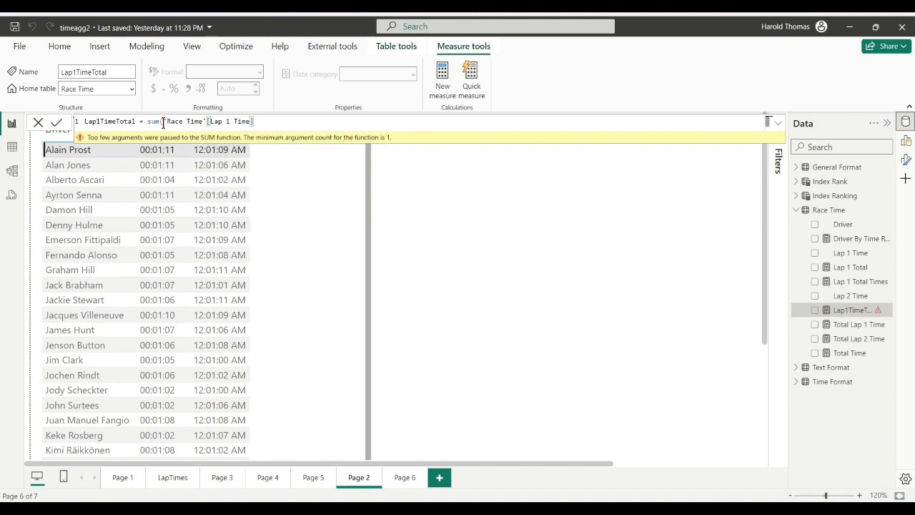
pyautogui.hotkey('shift', 'Return')
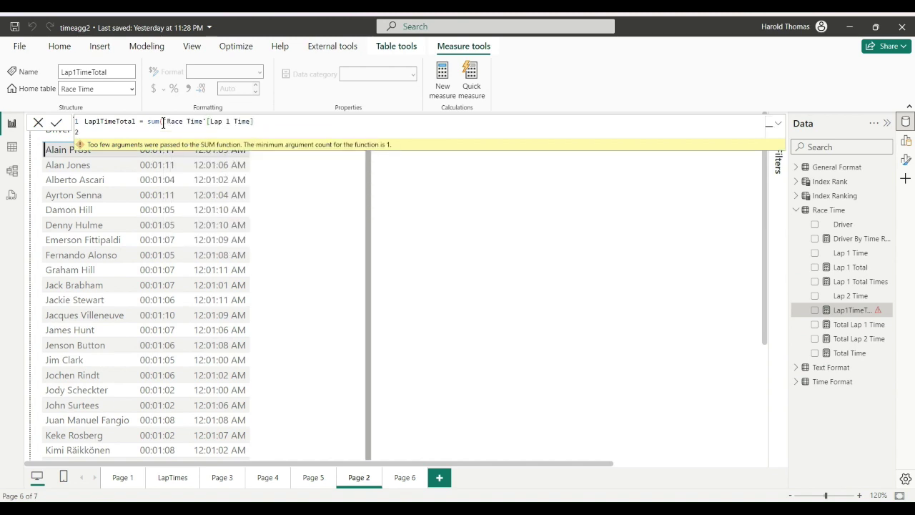
pyautogui.write(')')
pyautogui.click(57, 125)
pyautogui.click(547, 269)
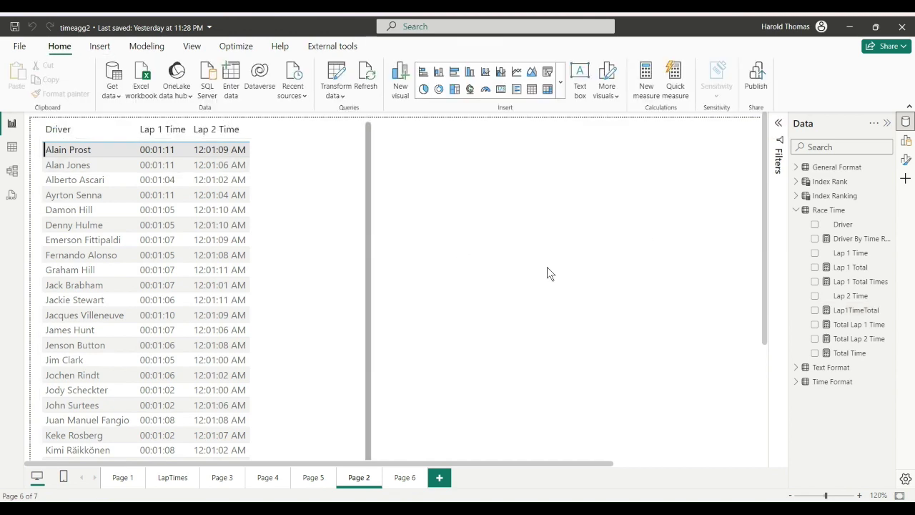
# Add a table visual with Driver and Lap1TimeTotal columns, then view its error details
pyautogui.click(906, 141)
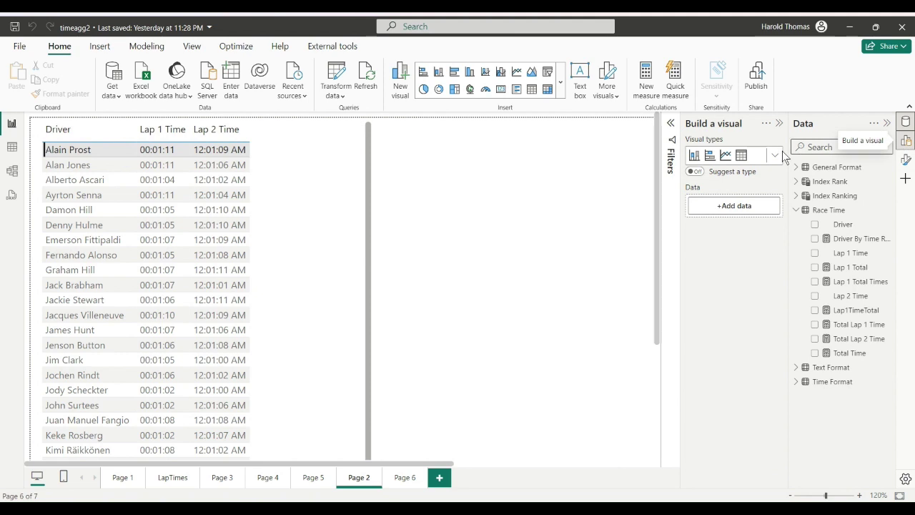
pyautogui.click(742, 156)
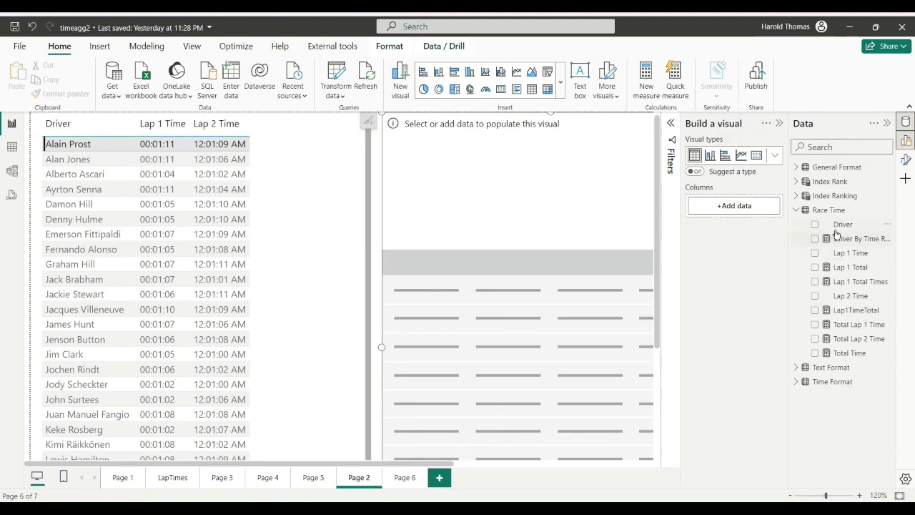
pyautogui.moveTo(842, 226); pyautogui.dragTo(429, 162)
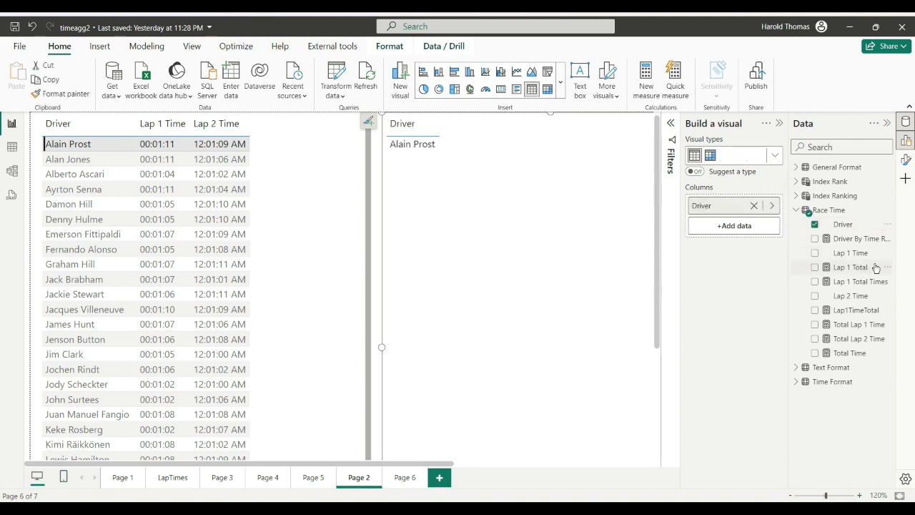
pyautogui.moveTo(854, 310); pyautogui.dragTo(520, 144)
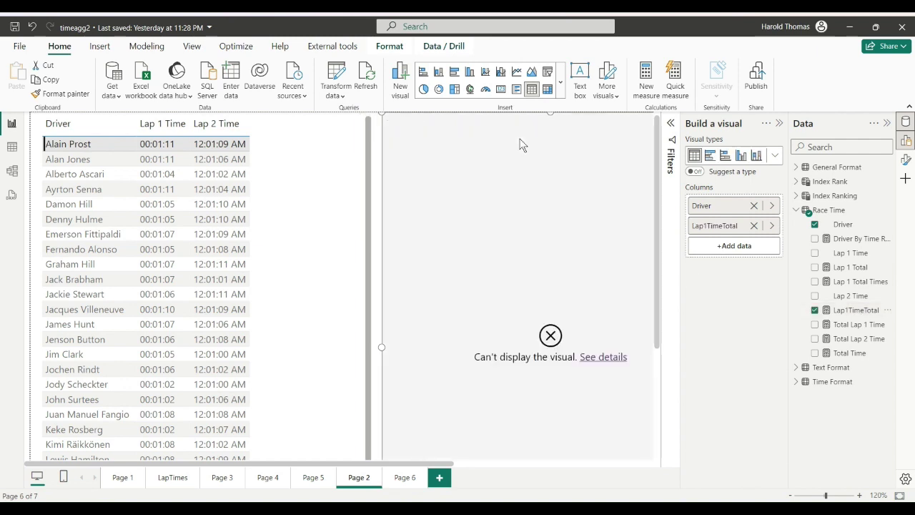
pyautogui.click(607, 360)
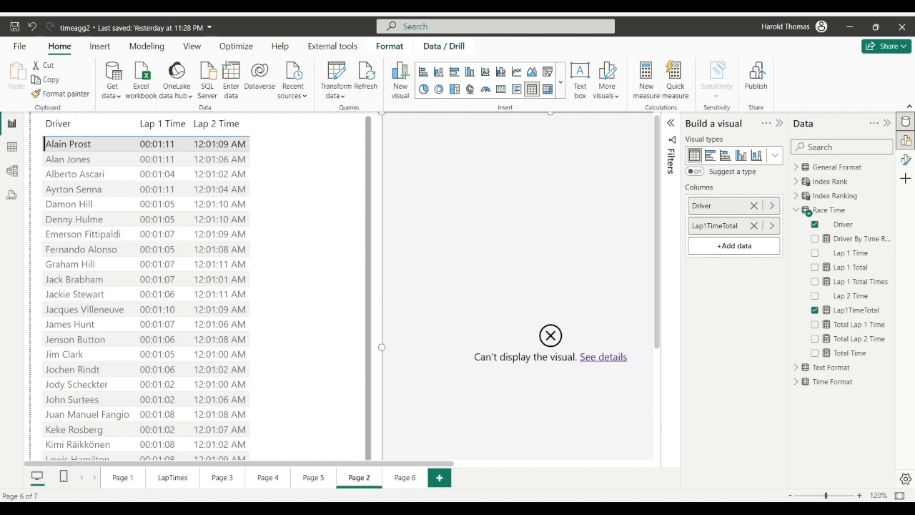
pyautogui.press('Tab')
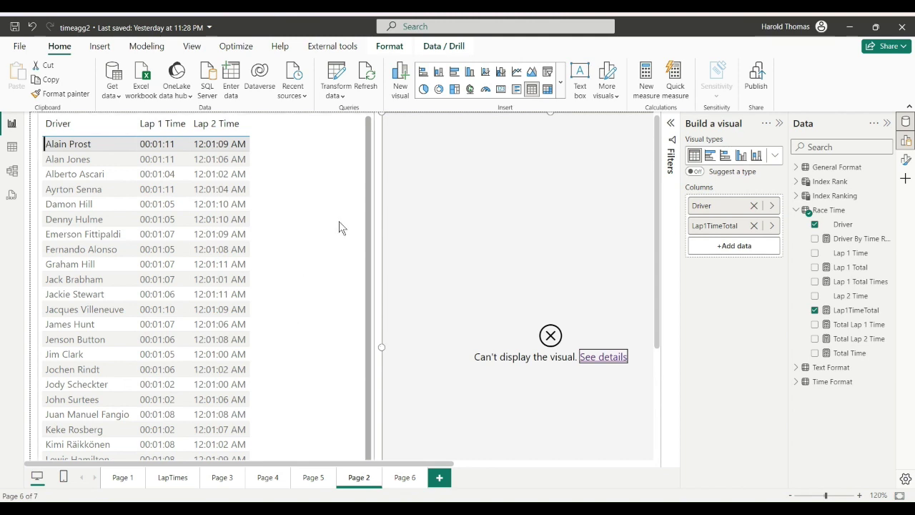
# Go to the LapTimes page and view its Total Lap 1, Total Lap 2 and Total Time table
pyautogui.click(175, 478)
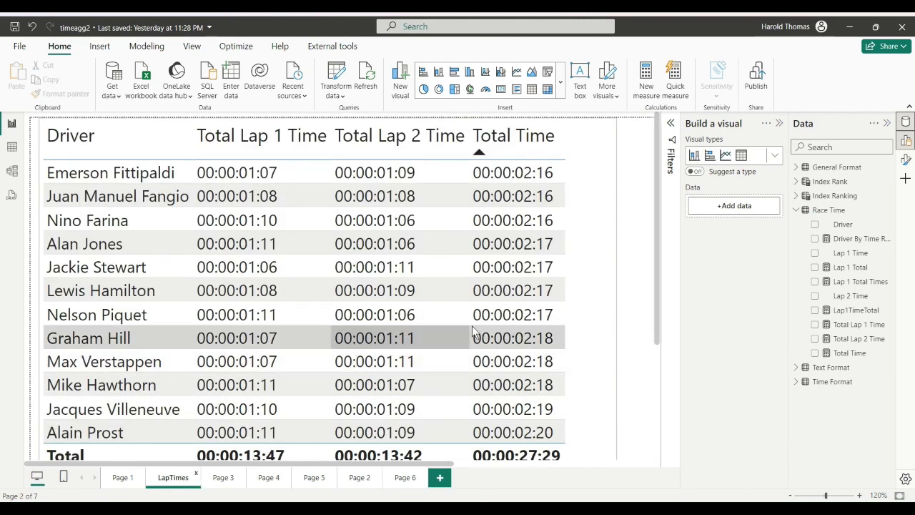
pyautogui.scroll(-2, 475, 329)
pyautogui.scroll(2, 472, 333)
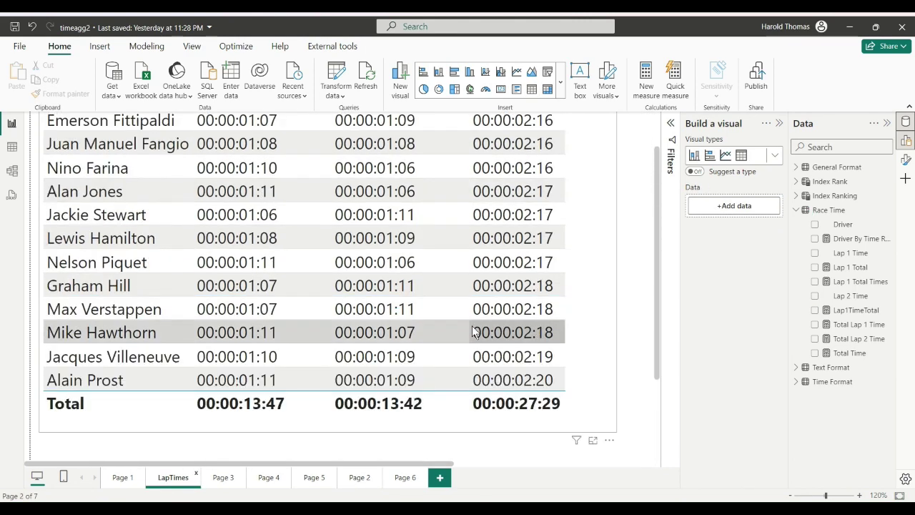
pyautogui.scroll(-3, 471, 332)
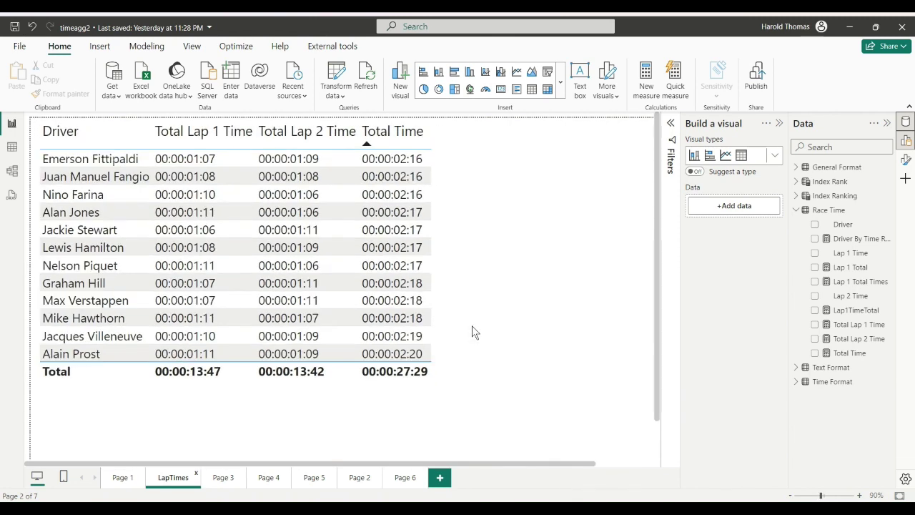
pyautogui.scroll(-1, 472, 332)
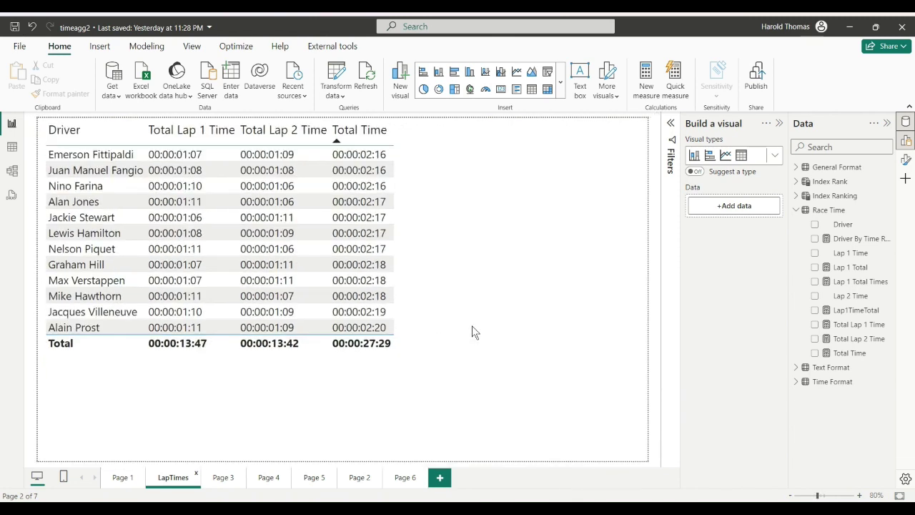
pyautogui.scroll(1, 472, 332)
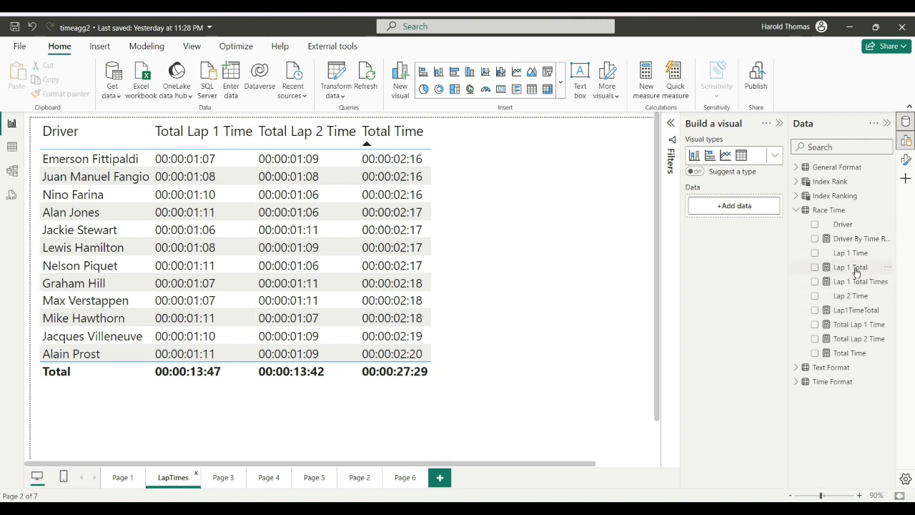
pyautogui.click(850, 325)
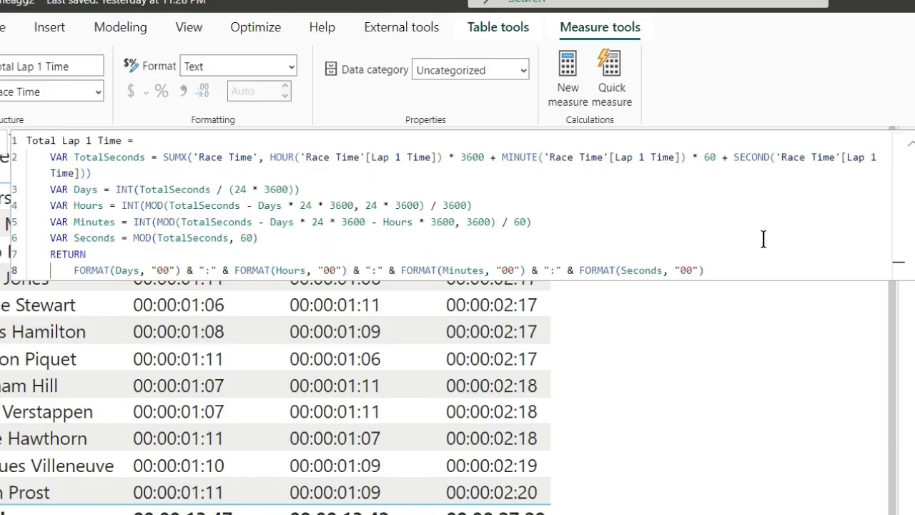
pyautogui.scroll(2, 763, 239)
pyautogui.scroll(-2, 763, 240)
pyautogui.scroll(1, 763, 240)
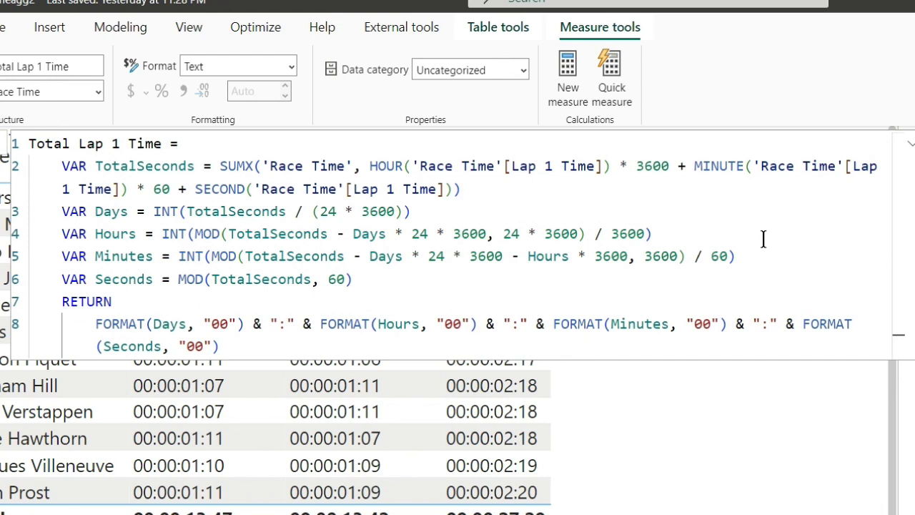
pyautogui.scroll(-2, 764, 240)
pyautogui.scroll(3, 763, 239)
pyautogui.scroll(-1, 763, 240)
pyautogui.scroll(-1, 763, 239)
pyautogui.scroll(1, 764, 239)
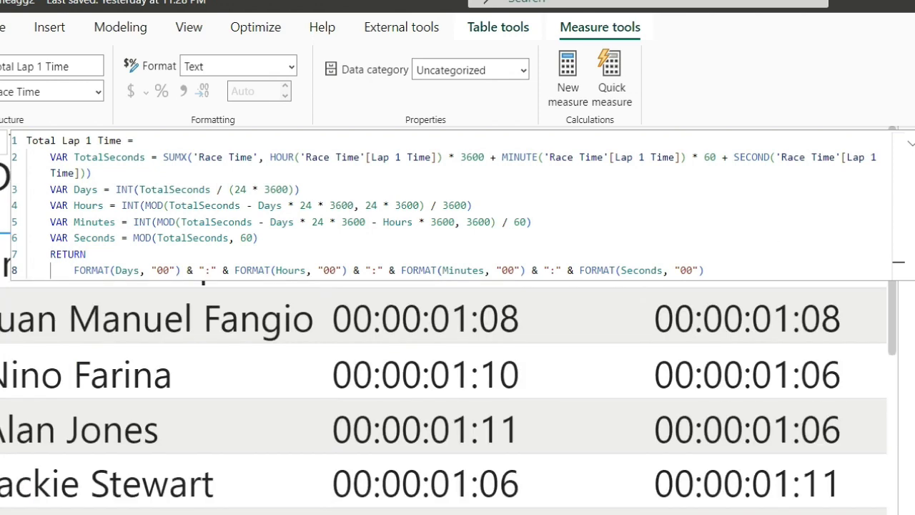
pyautogui.scroll(1, 680, 222)
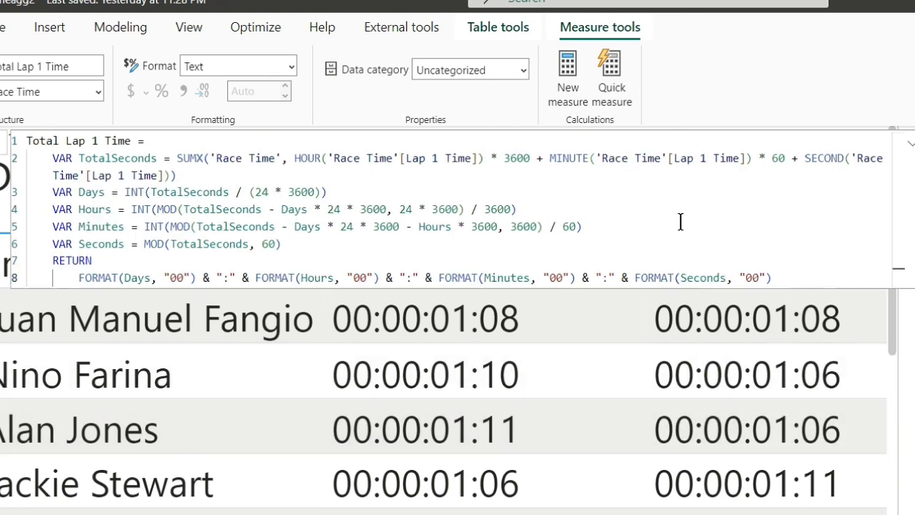
pyautogui.scroll(-2, 680, 222)
pyautogui.scroll(1, 680, 221)
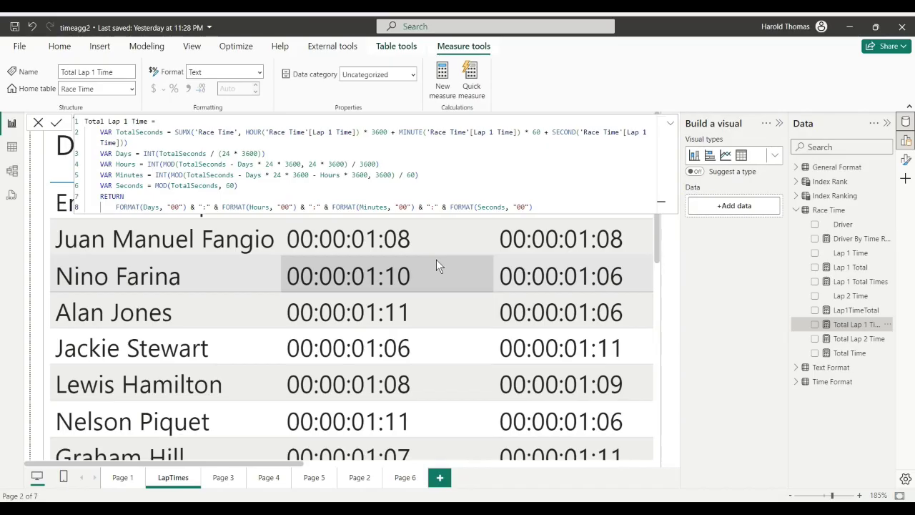
pyautogui.click(561, 361)
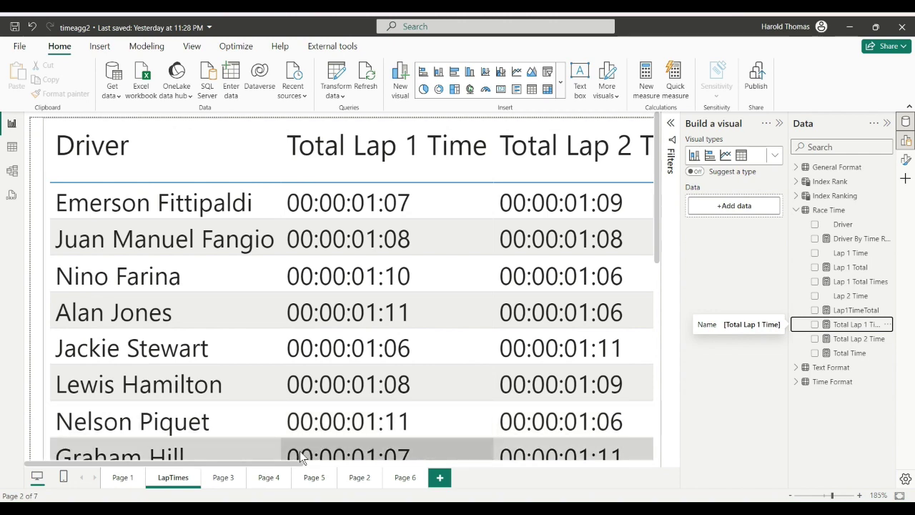
pyautogui.scroll(-1, 447, 298)
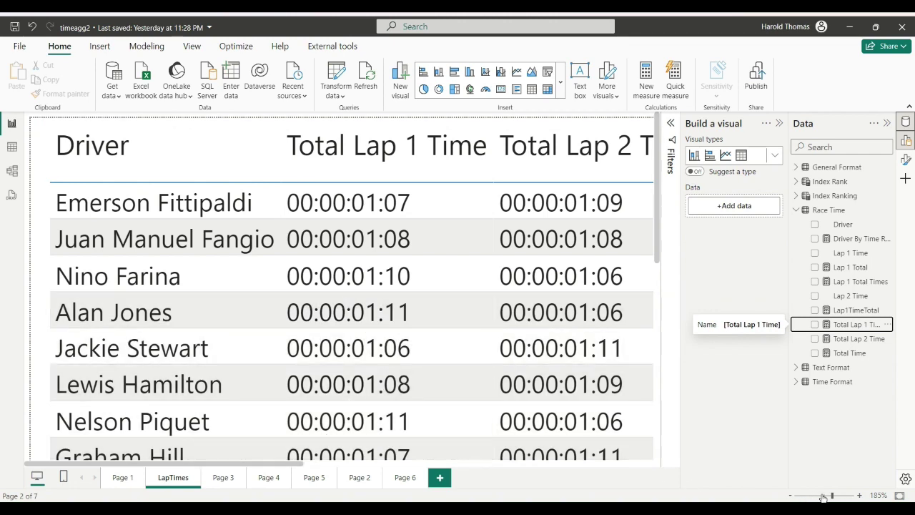
pyautogui.moveTo(830, 495); pyautogui.dragTo(825, 497)
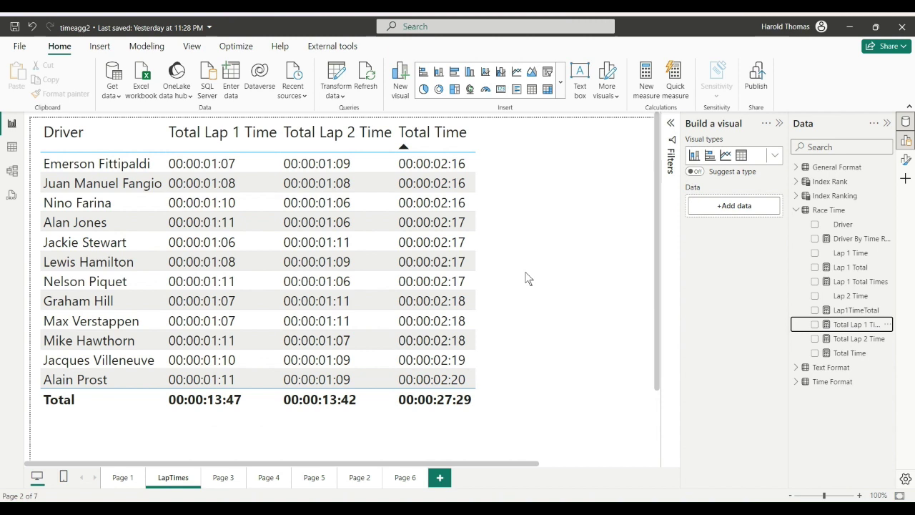